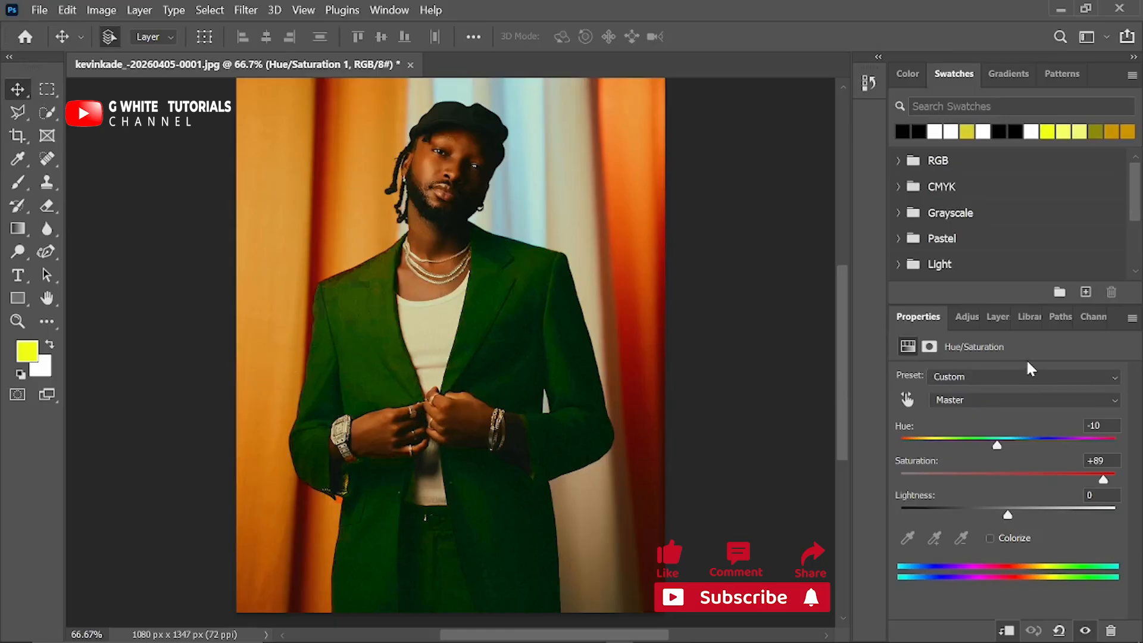
Toggle the Background copy layer's visibility off and on to compare the original suit with the recoloured version
click(997, 316)
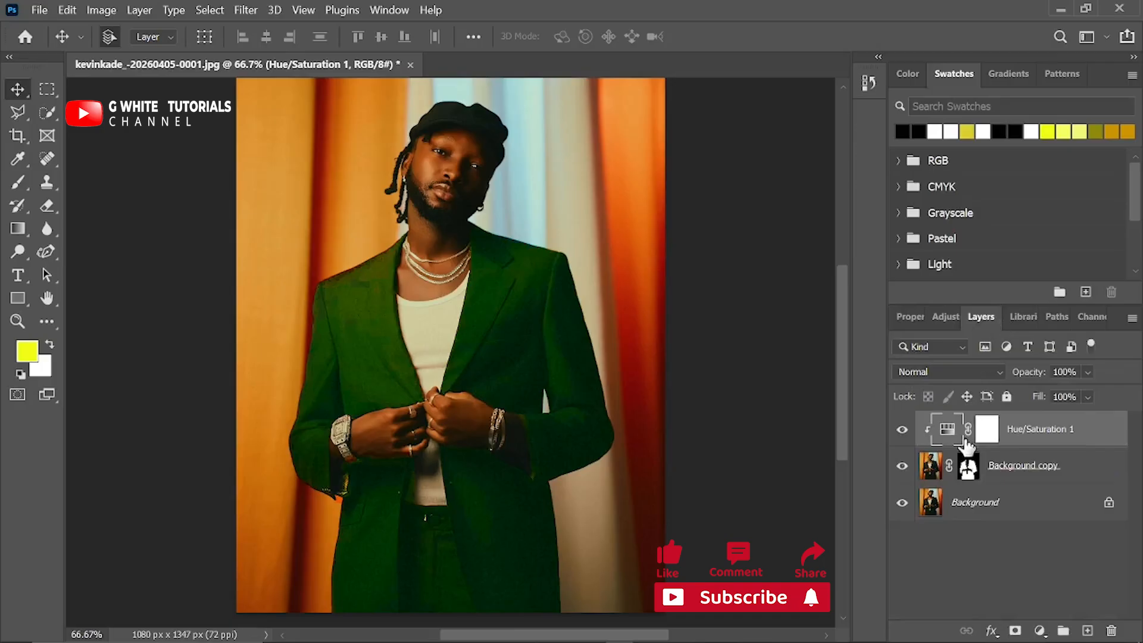
click(901, 465)
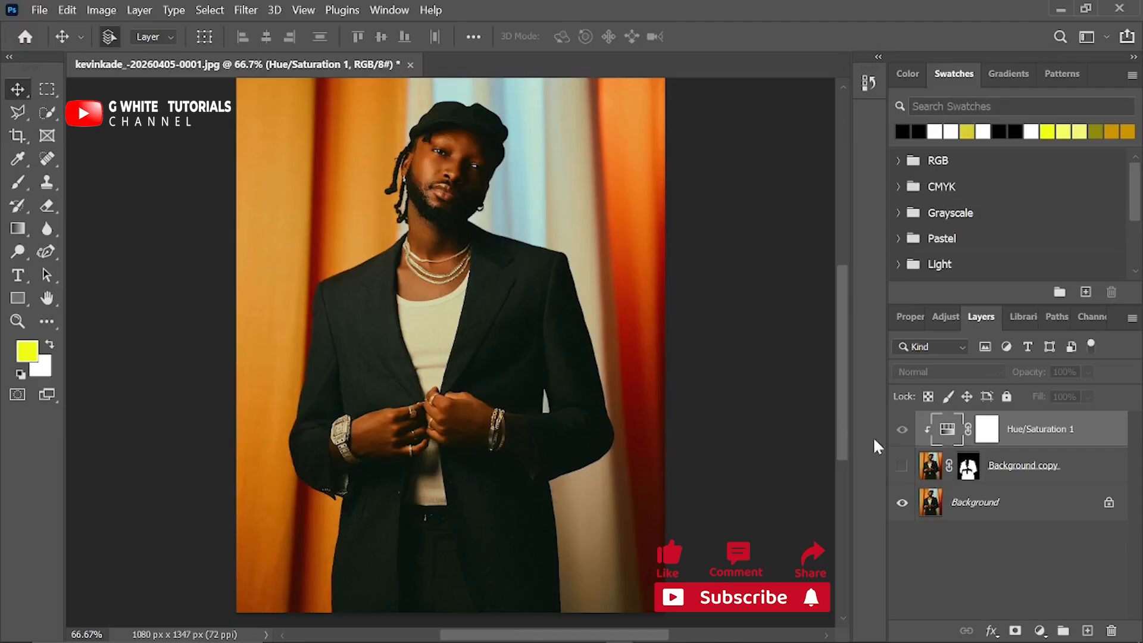
click(901, 466)
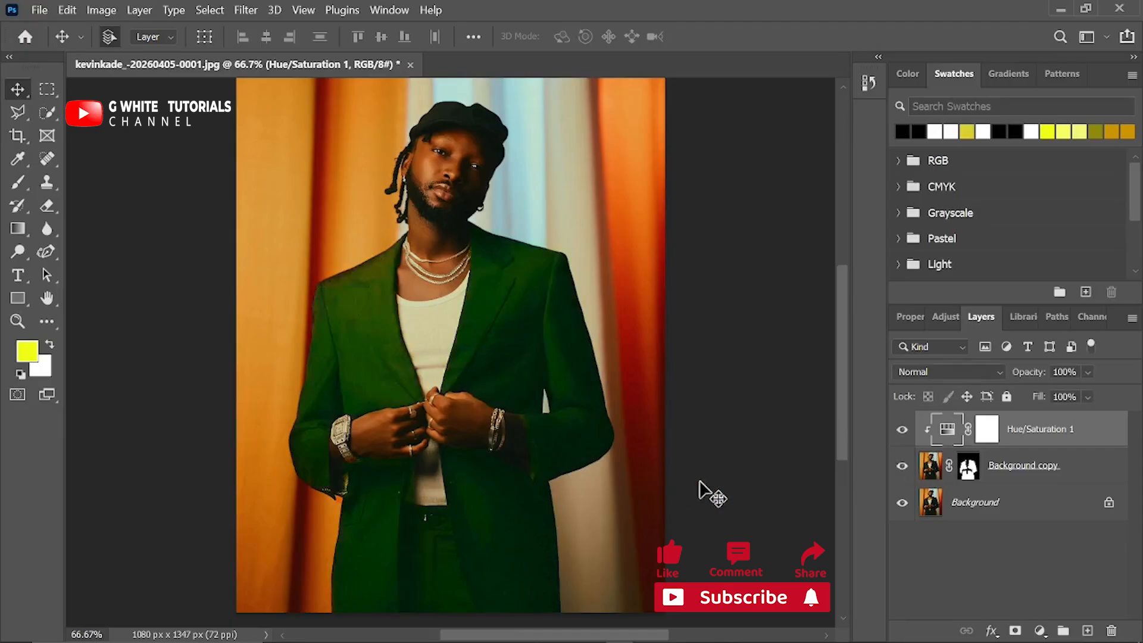
click(902, 474)
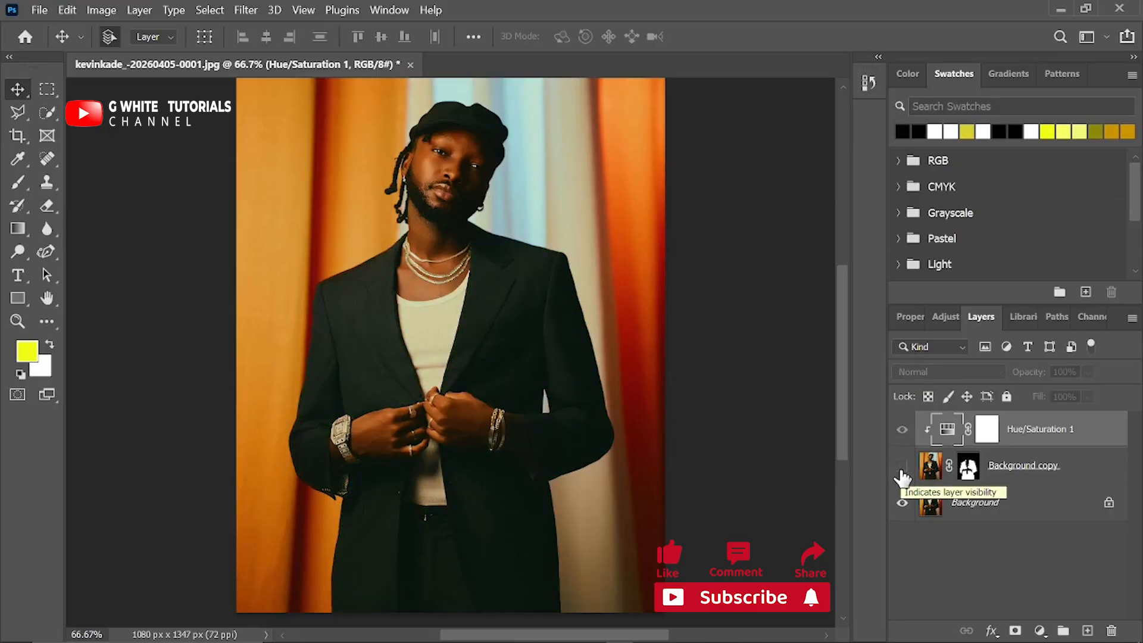
click(902, 473)
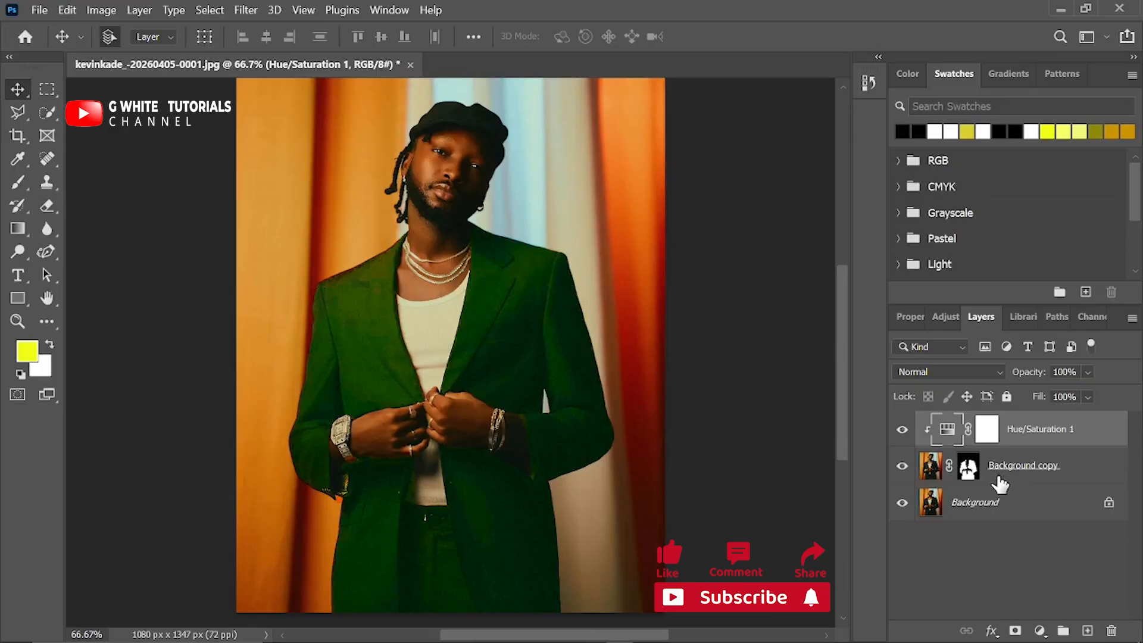
Delete the Background copy and Hue/Saturation 1 layers so only the Background layer is left
click(1032, 470)
key(Delete)
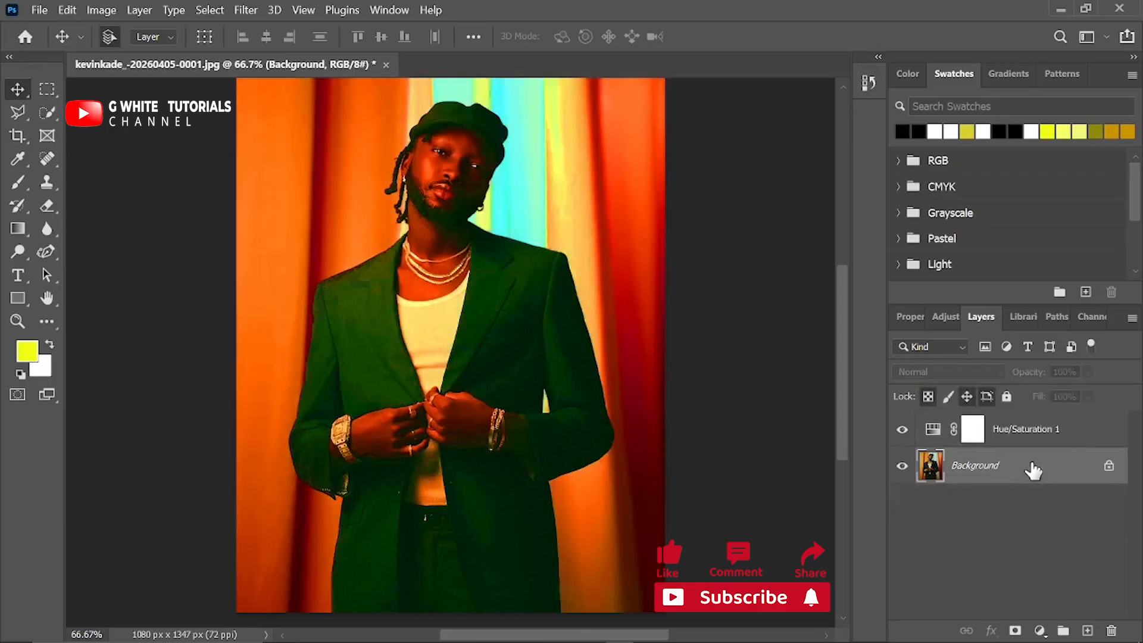
click(1029, 441)
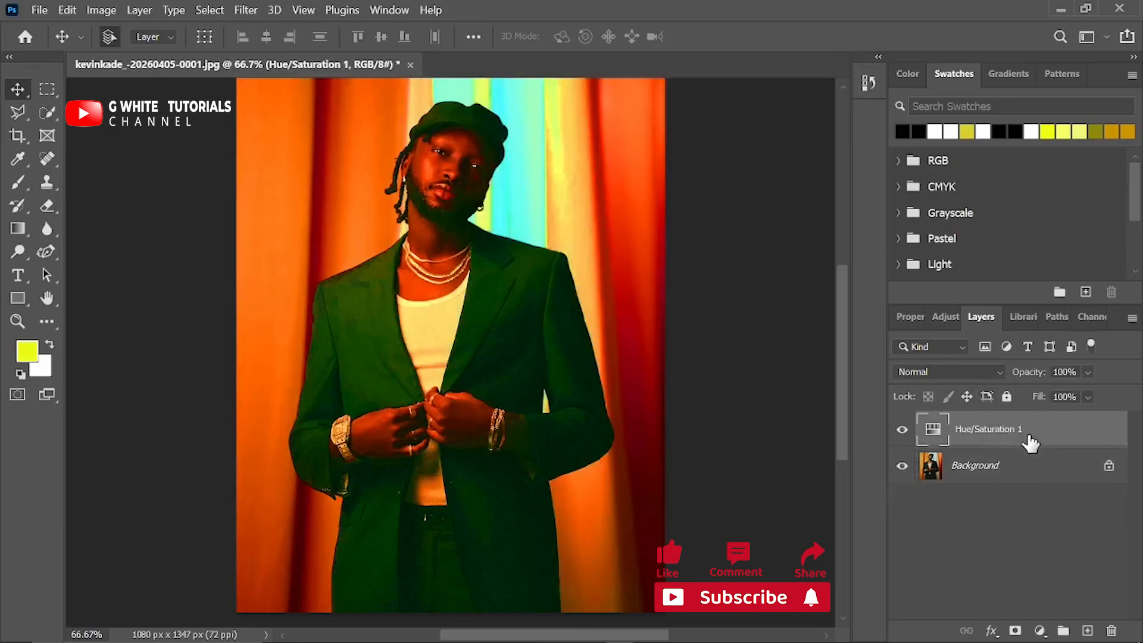
key(Delete)
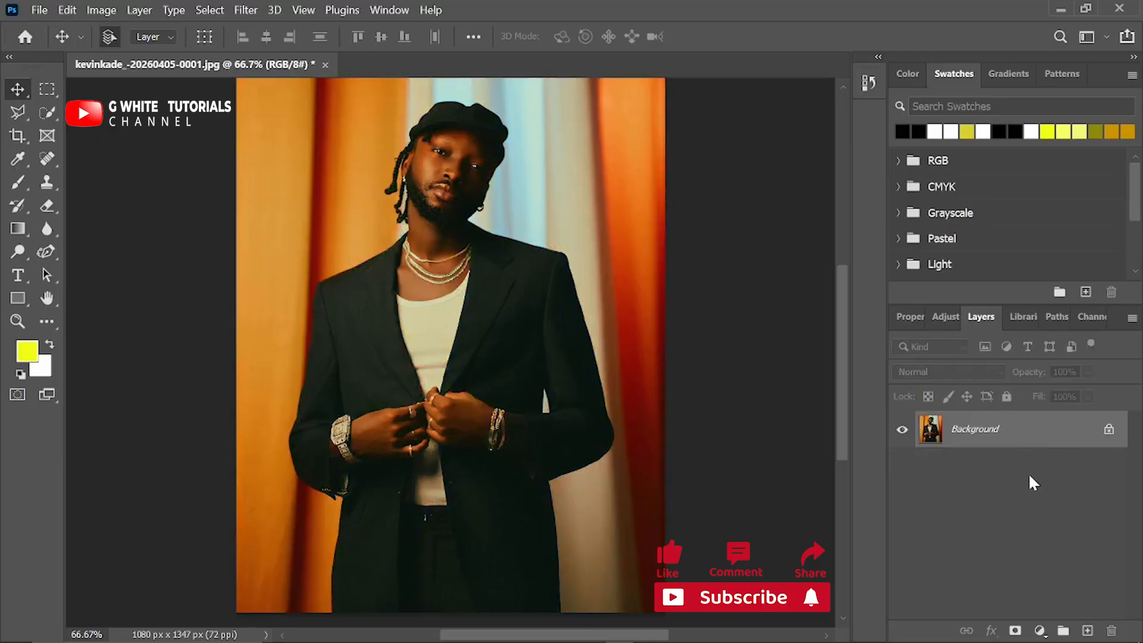
Close the kevinkade_-20260405-0001.jpg document without saving its changes
mouse_move(1012, 642)
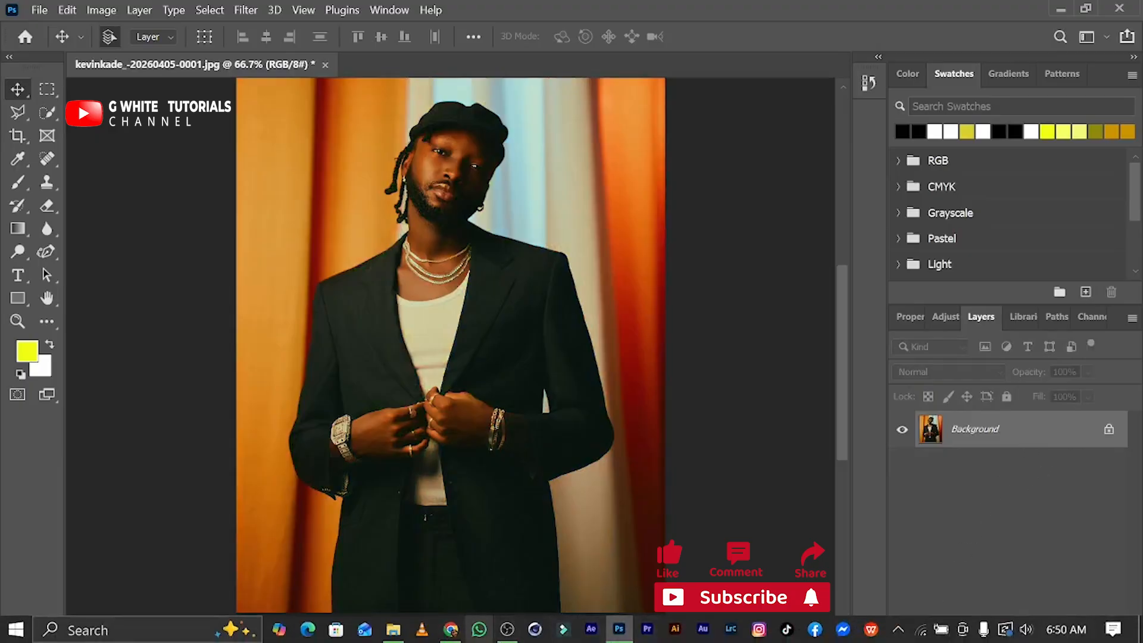
click(393, 629)
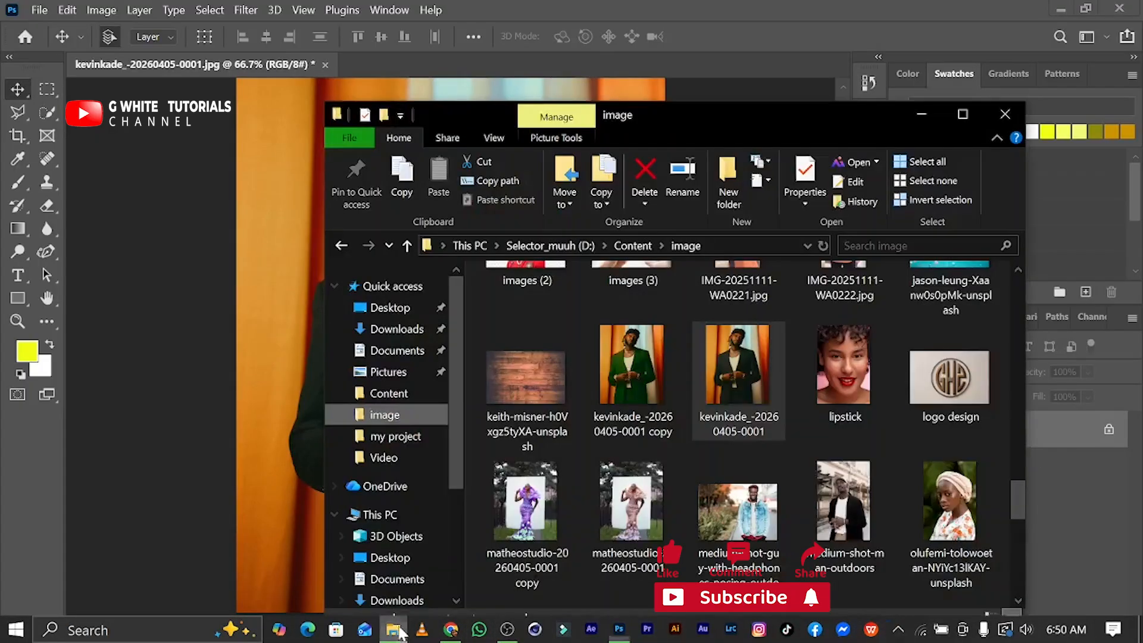
click(322, 81)
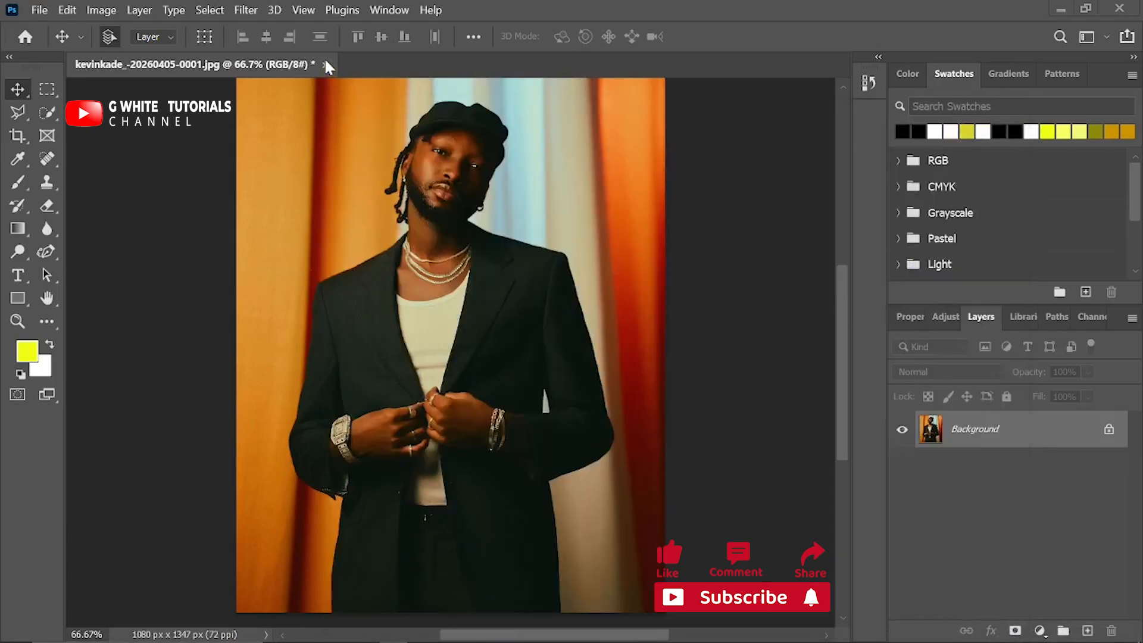
click(325, 64)
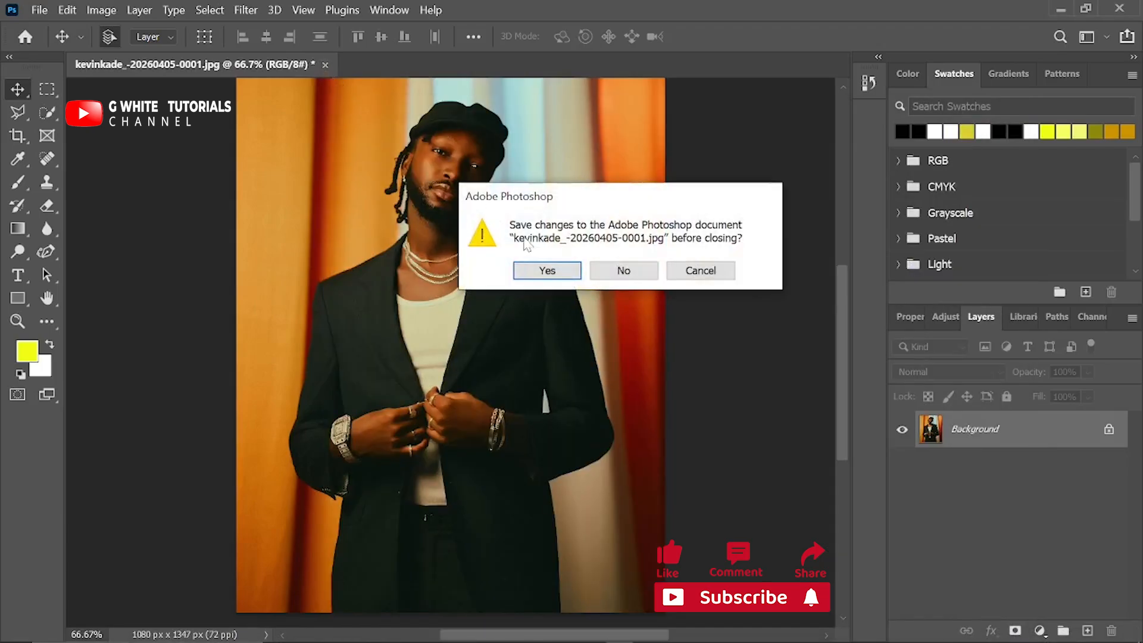
click(645, 269)
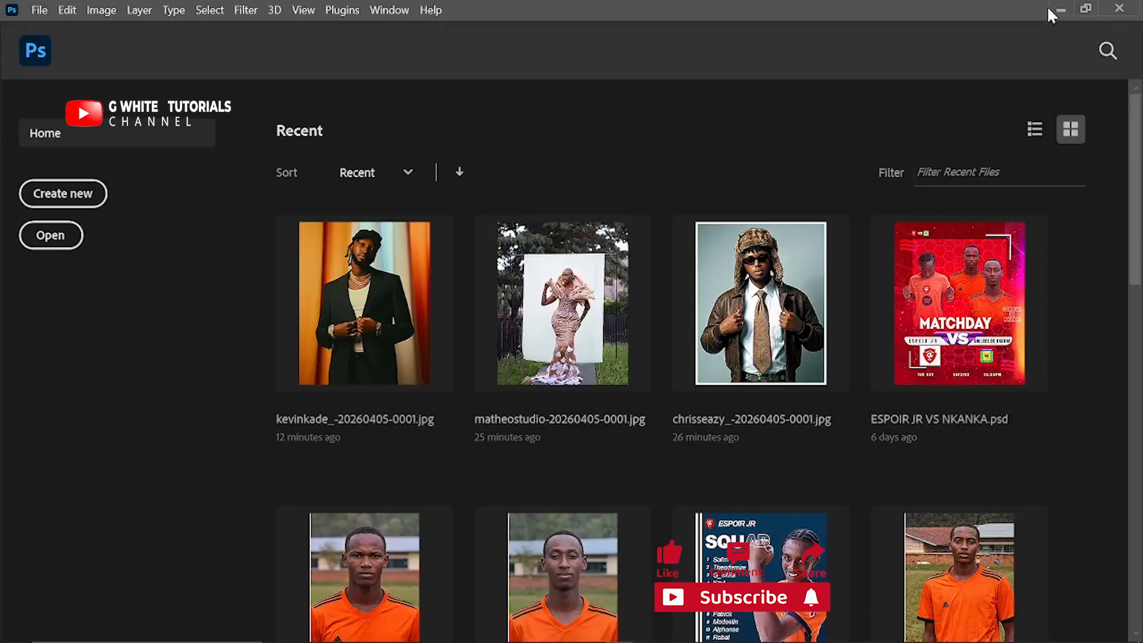
click(1060, 10)
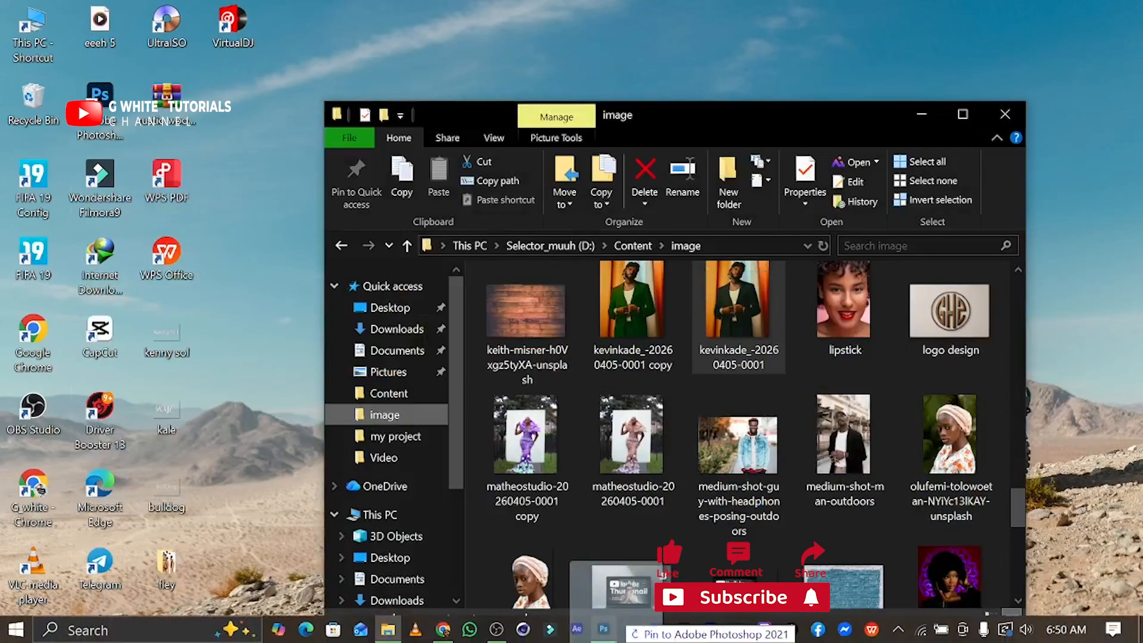
click(619, 629)
drag(593, 574, 587, 148)
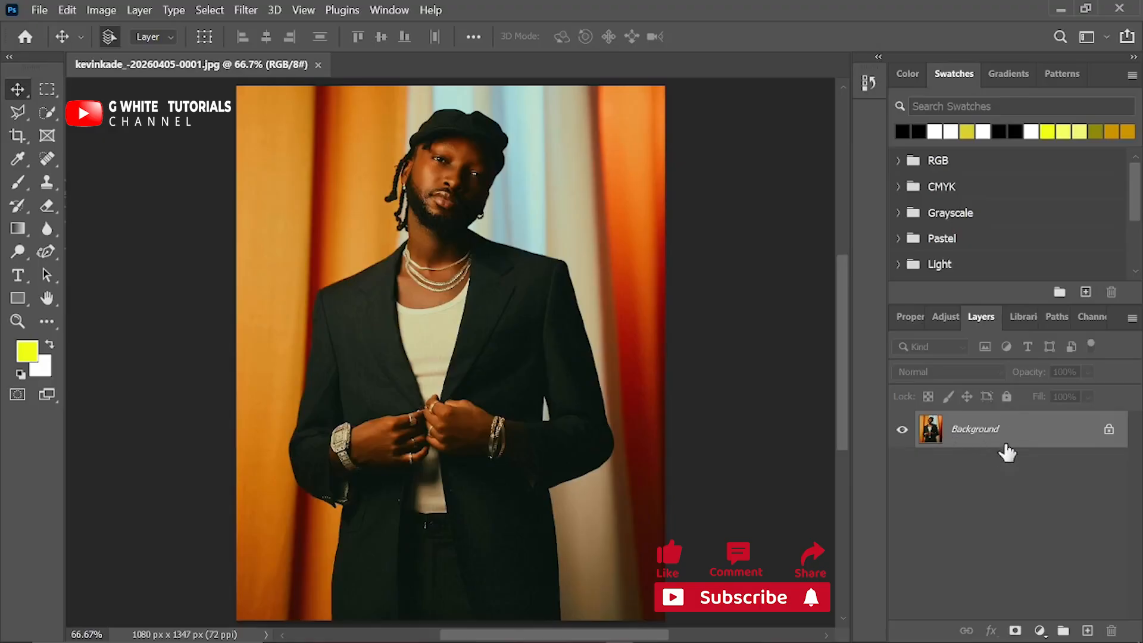
drag(1025, 436, 1088, 627)
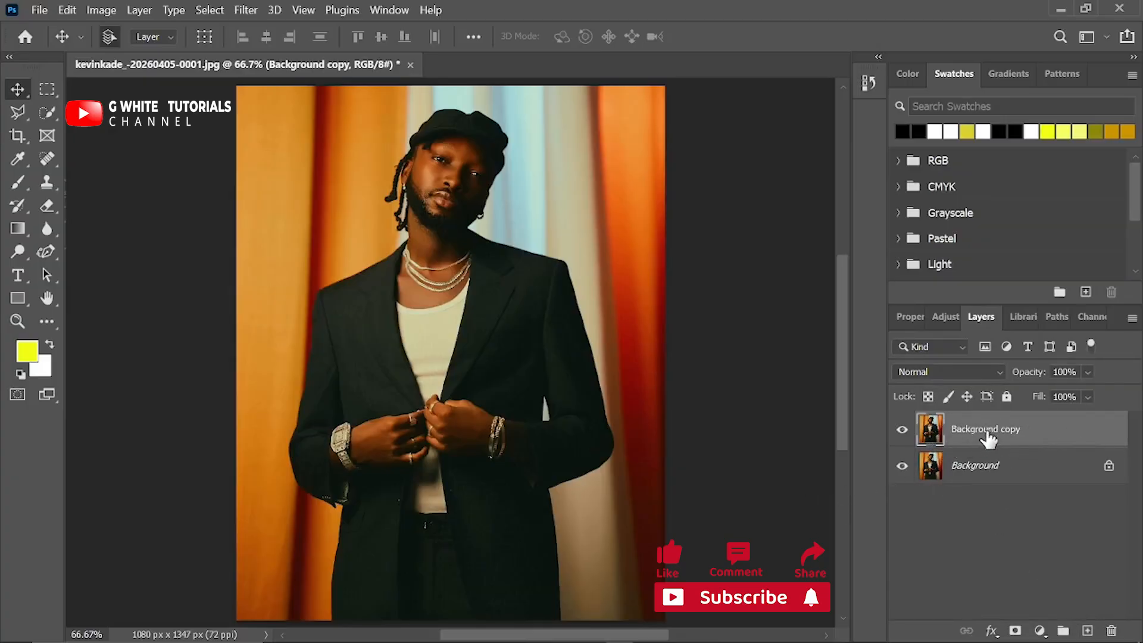
Select the man's whole suit, jacket and trousers, on the Background copy layer with the Quick Selection Tool
click(42, 119)
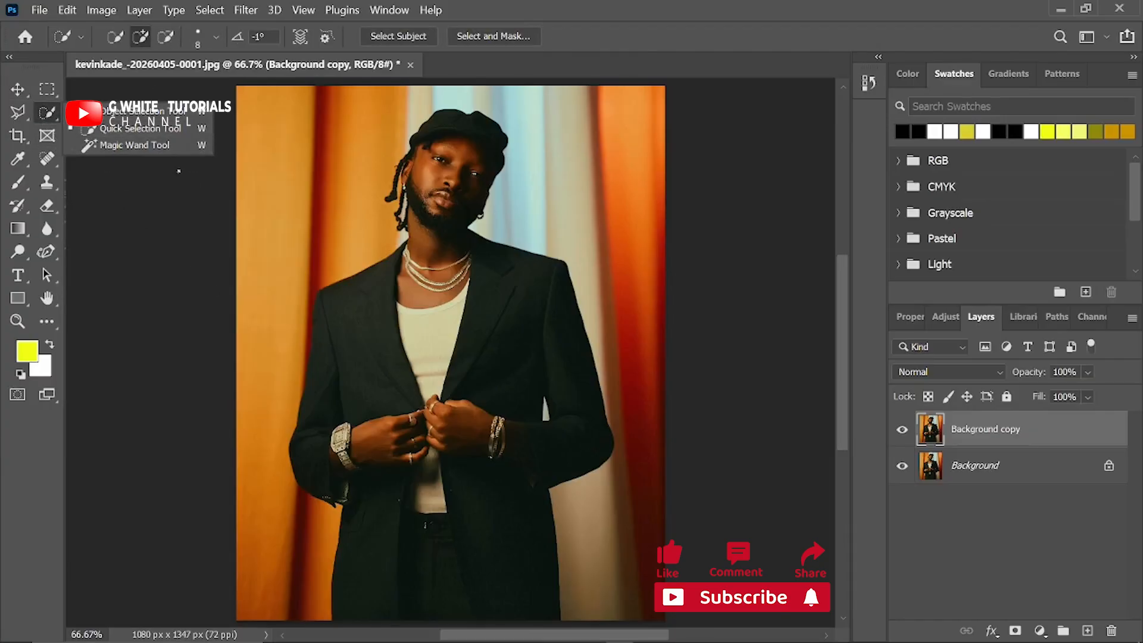
click(157, 132)
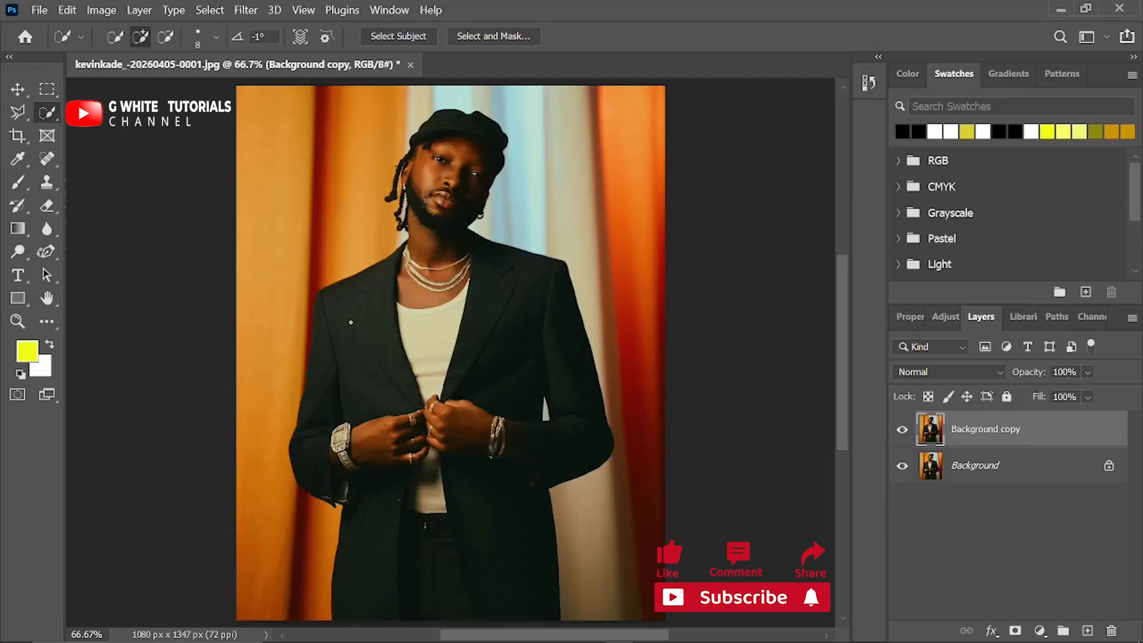
drag(352, 326, 359, 353)
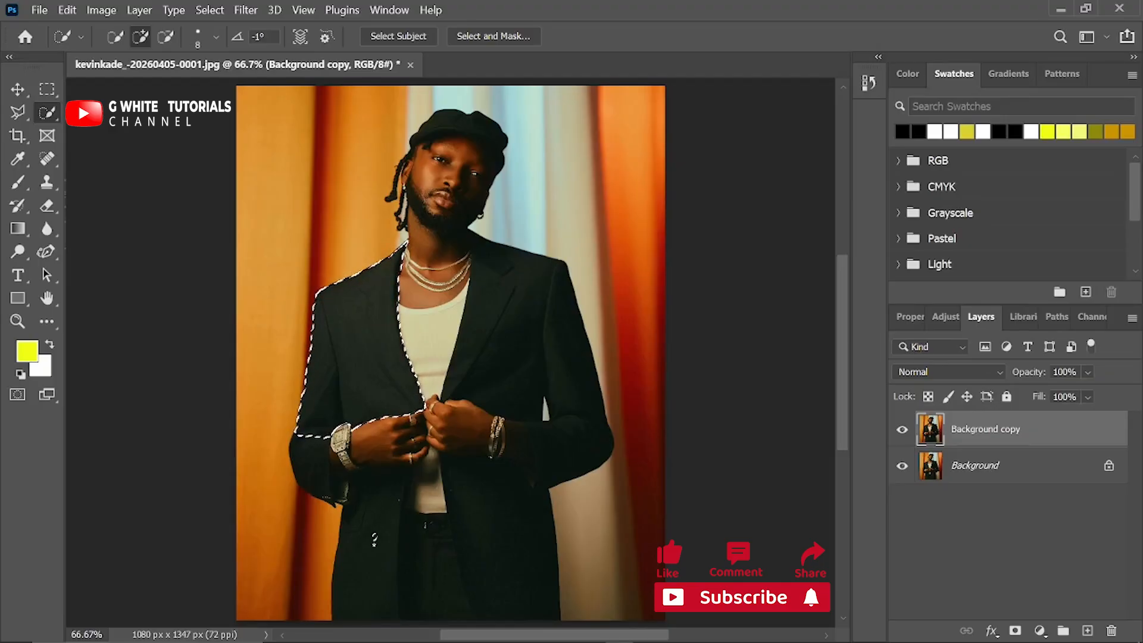
mouse_move(374, 539)
mouse_down()
mouse_move(390, 562)
mouse_move(377, 587)
mouse_up()
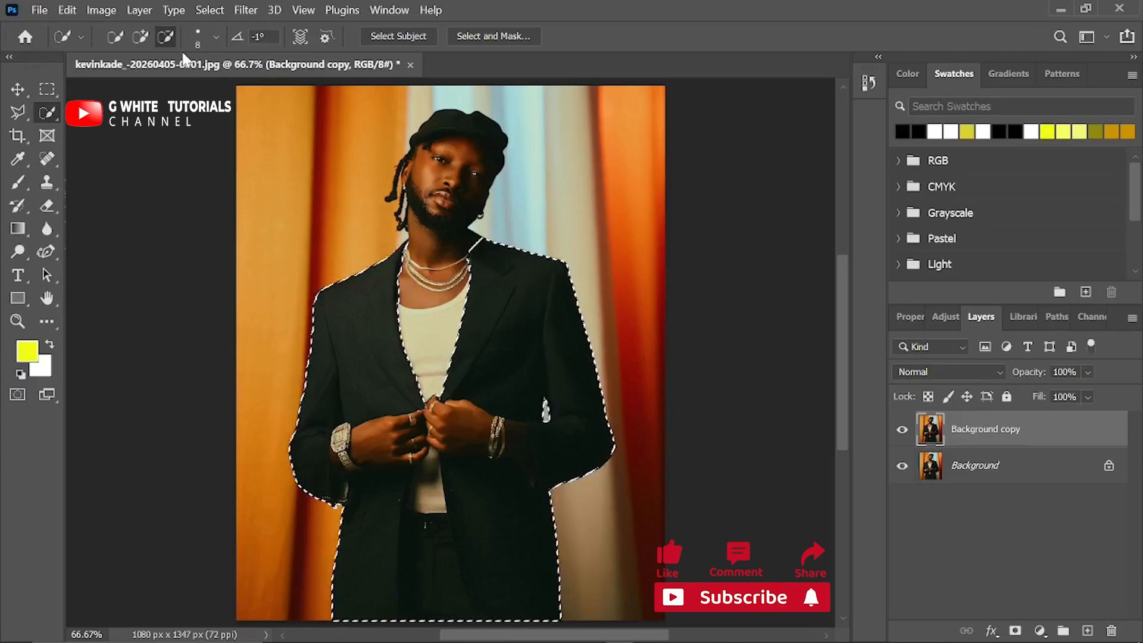
Subtract both hands, the watch and the bracelets from the suit selection
click(140, 36)
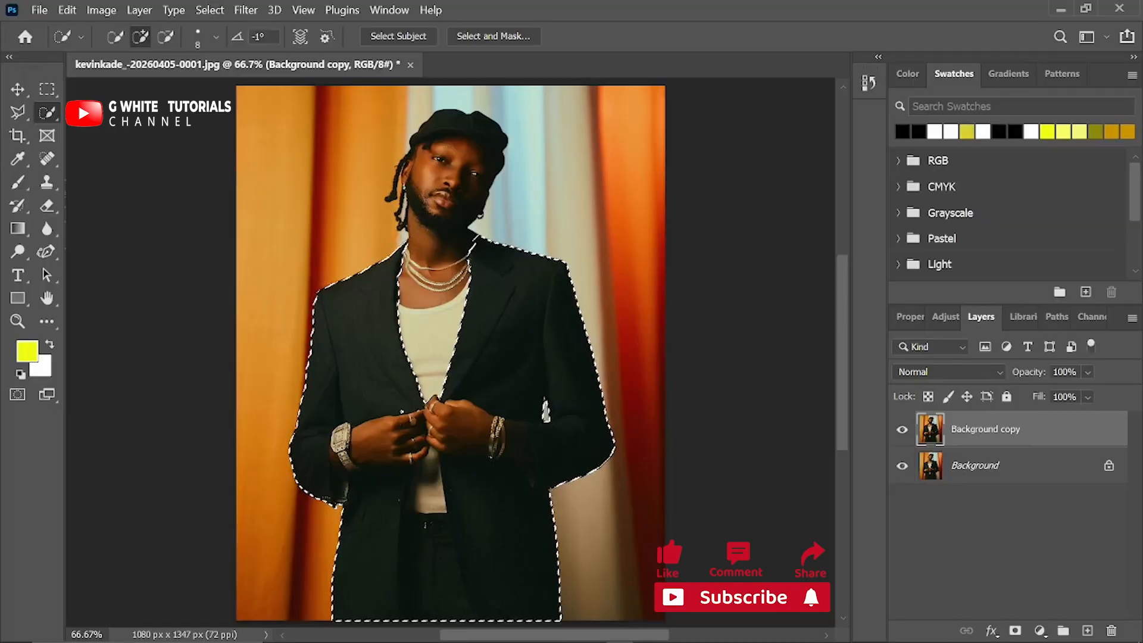
click(165, 37)
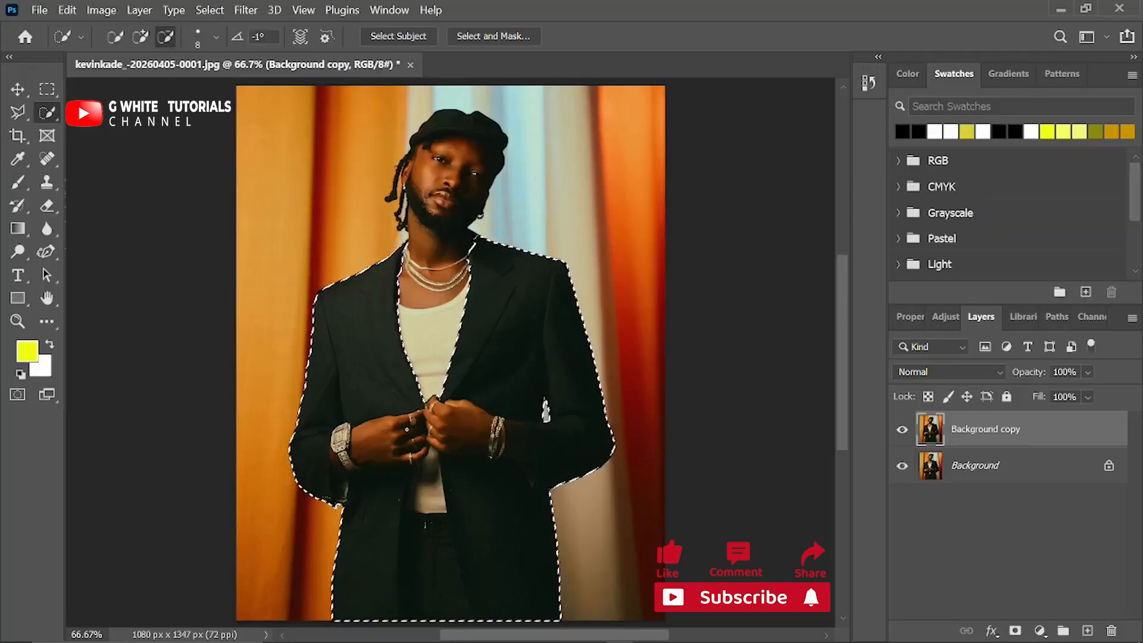
drag(411, 420, 343, 446)
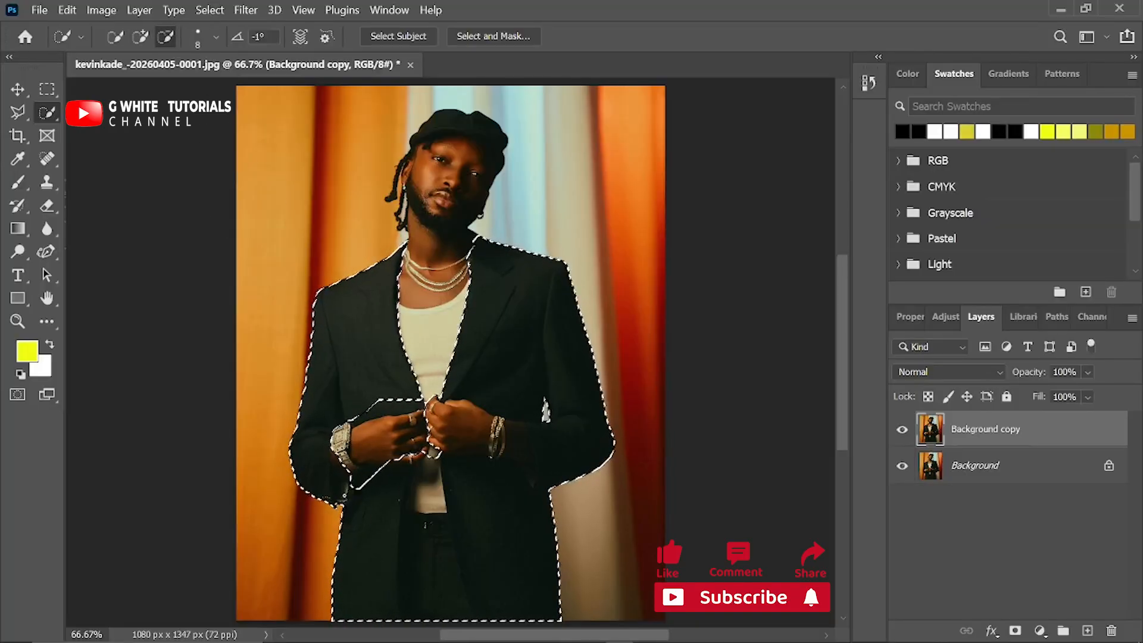
drag(440, 410, 497, 456)
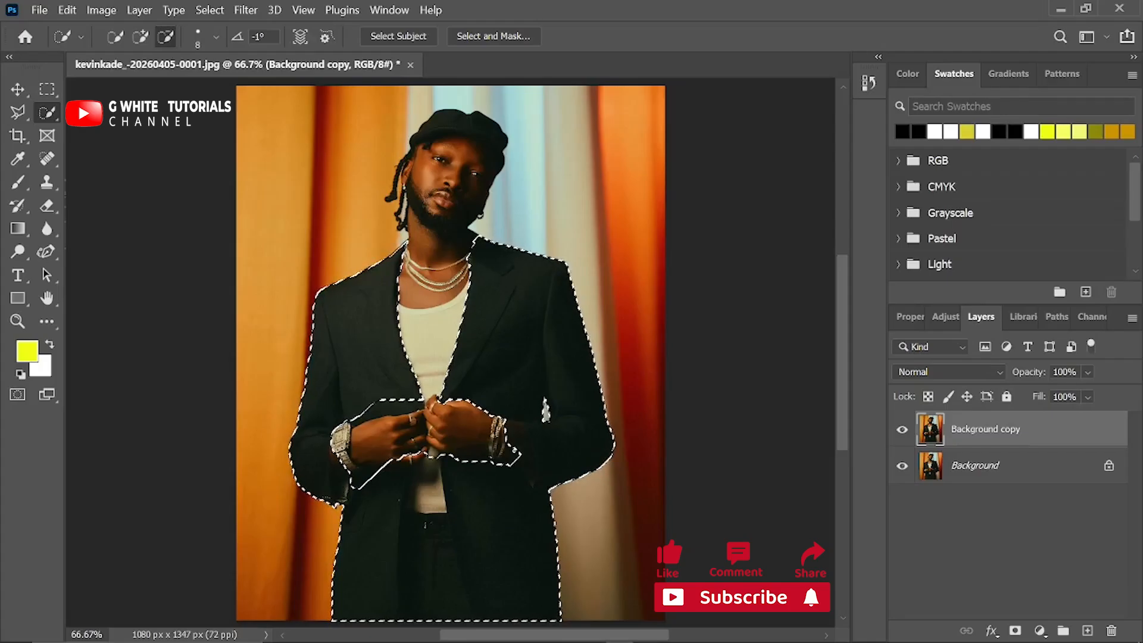
scroll(527, 470, up, 6)
drag(223, 491, 369, 517)
Refine the suit selection around the cuffs and hands, restoring missed jacket fabric and excluding the white shirt below the hands
click(141, 36)
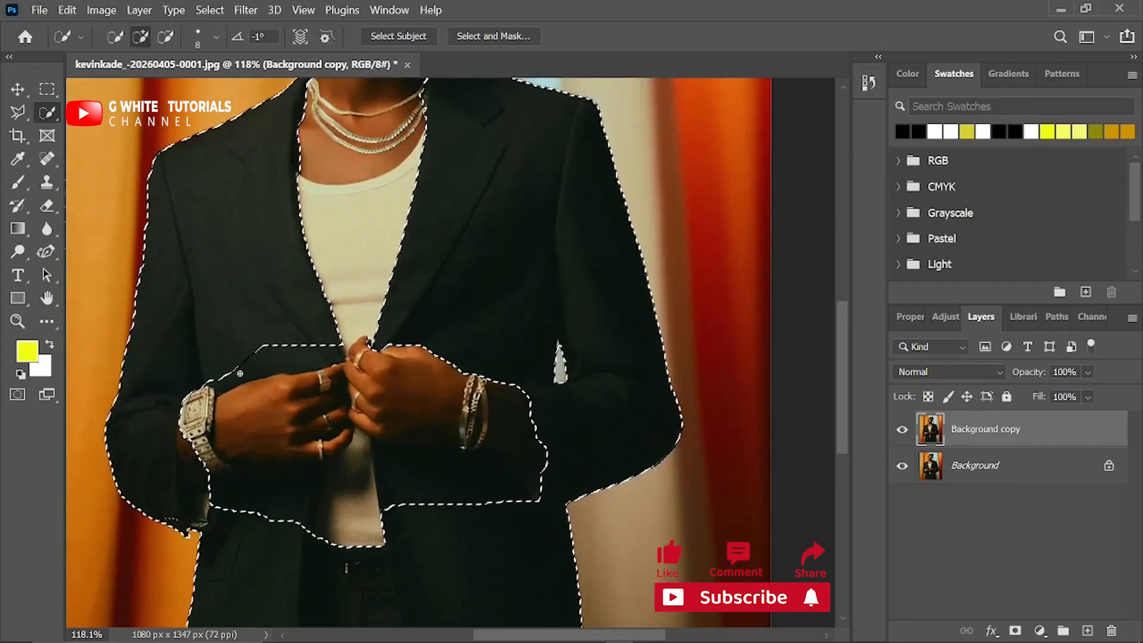
mouse_move(238, 375)
mouse_down()
mouse_move(324, 356)
mouse_move(224, 384)
mouse_up()
click(166, 37)
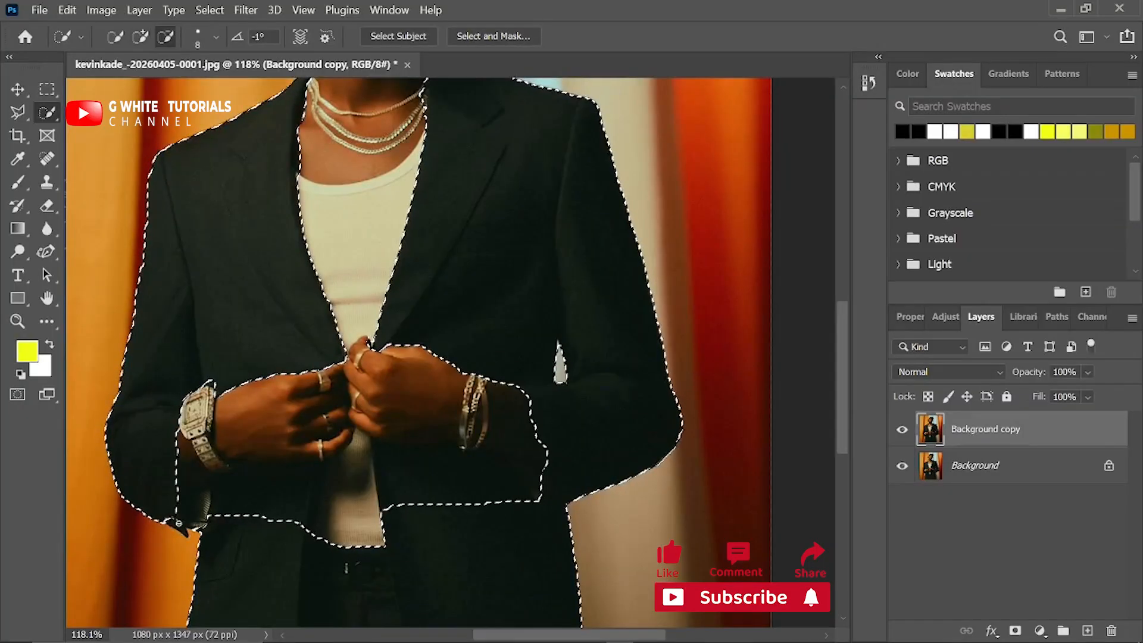
click(140, 37)
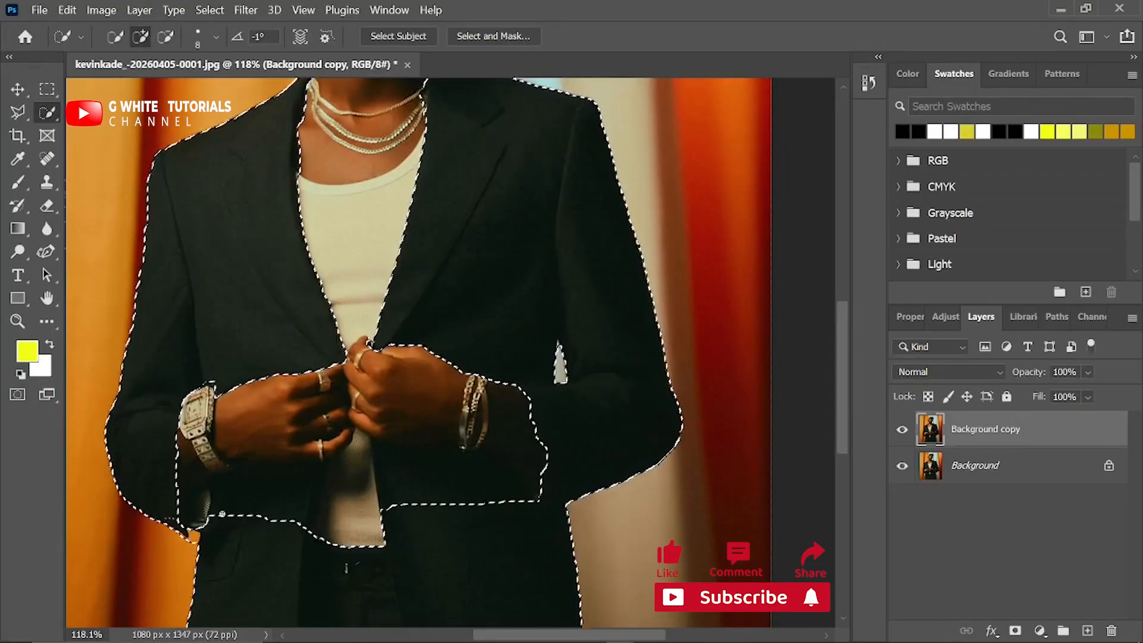
click(165, 37)
drag(250, 493, 350, 503)
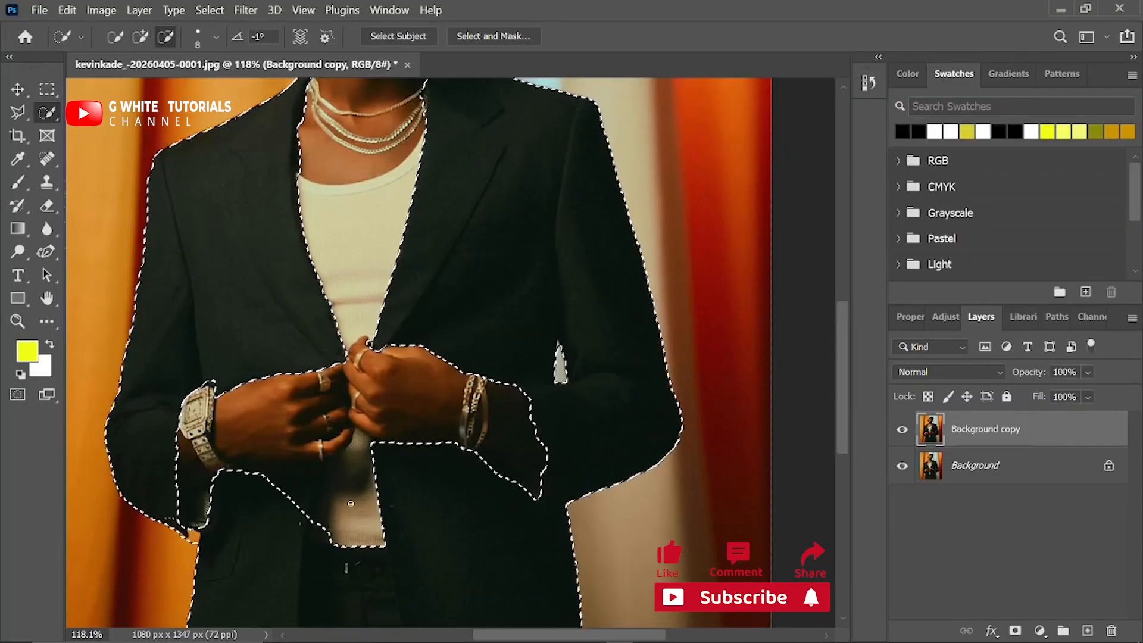
click(141, 37)
drag(288, 524, 315, 482)
Add a layer mask to the Background copy layer from the suit selection
scroll(381, 381, up, 3)
scroll(381, 381, down, 1)
scroll(496, 224, down, 7)
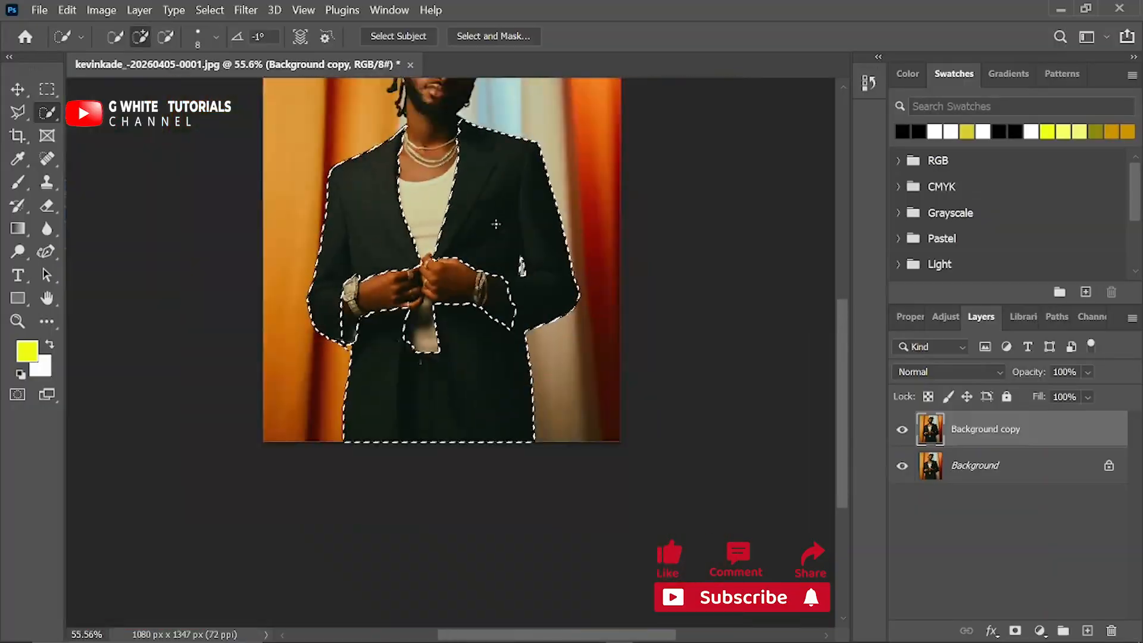
scroll(495, 225, up, 1)
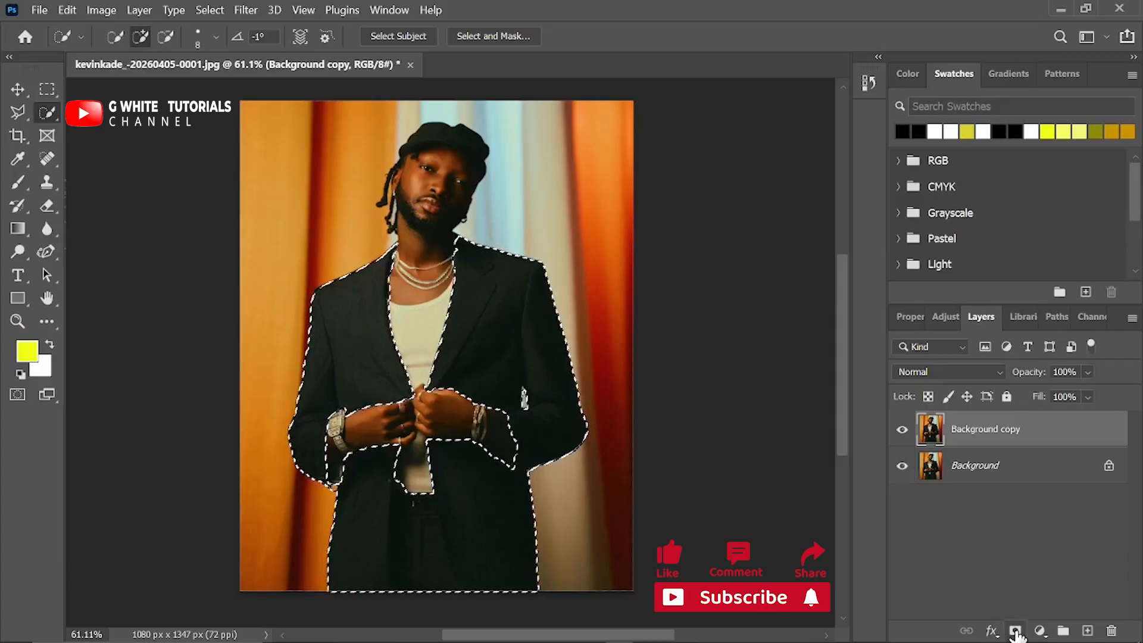
click(1016, 632)
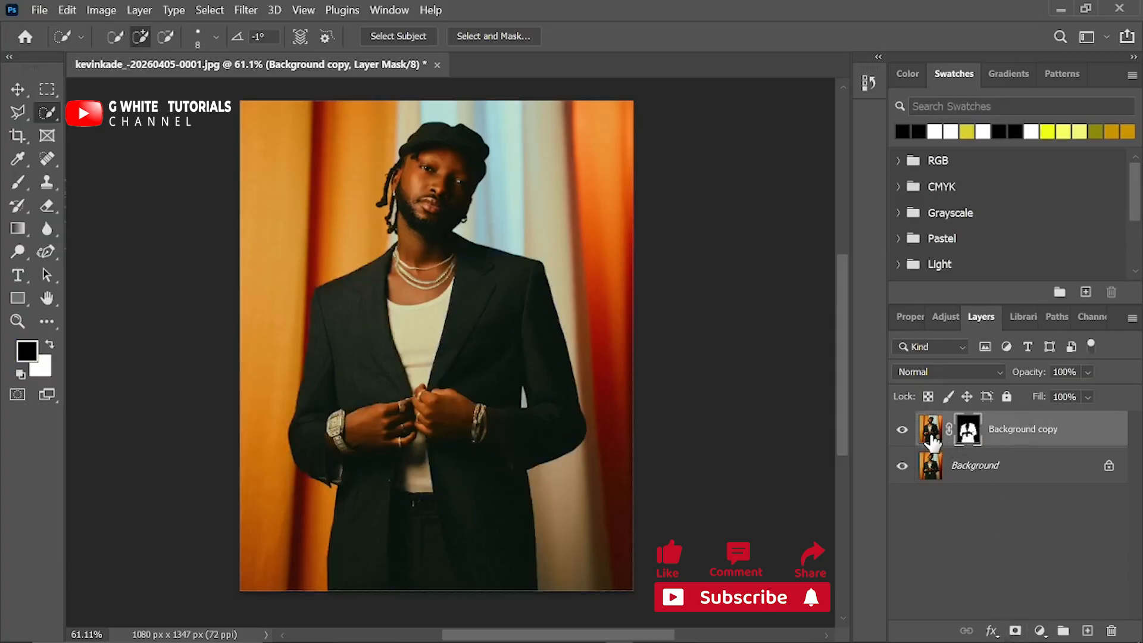
Add a Hue/Saturation adjustment layer above the Background copy layer and set its hue to -86
click(932, 442)
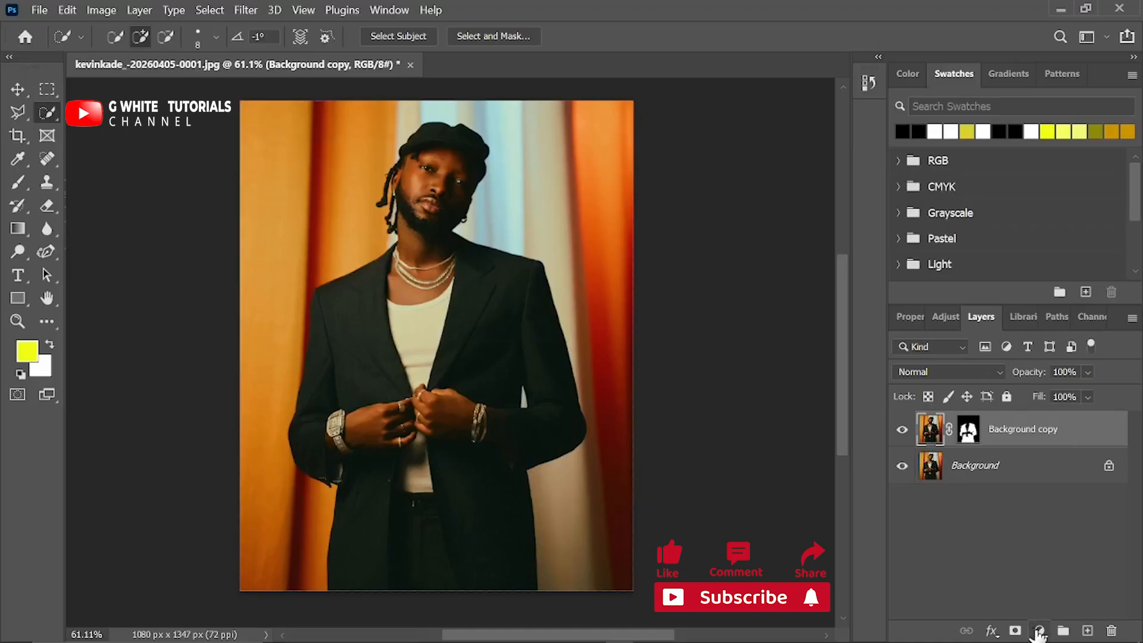
click(1040, 631)
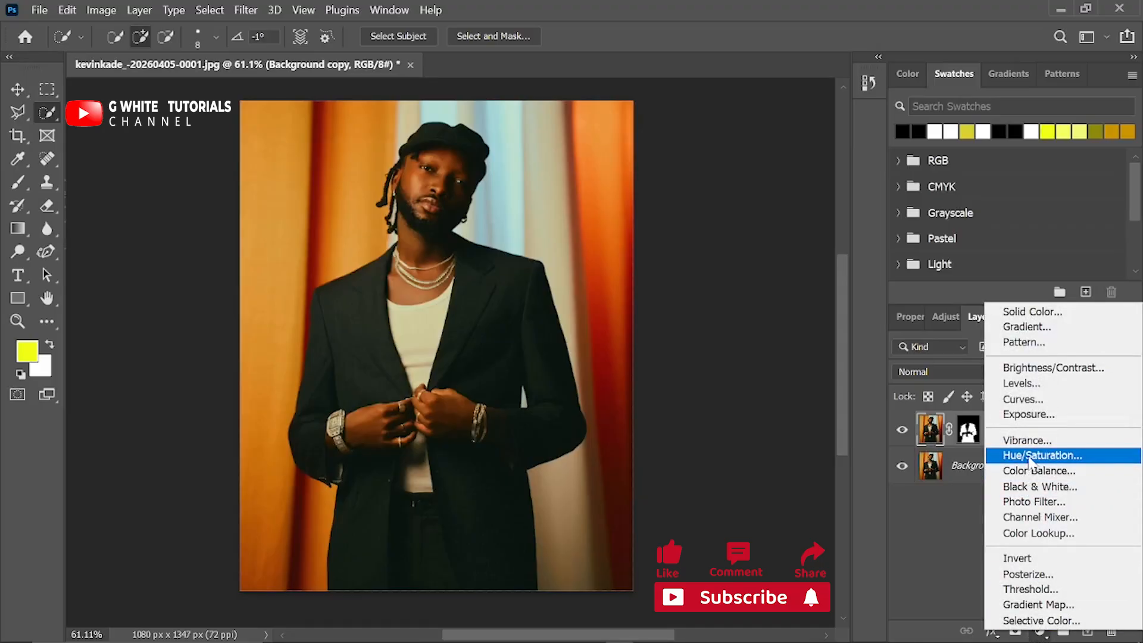
click(1033, 457)
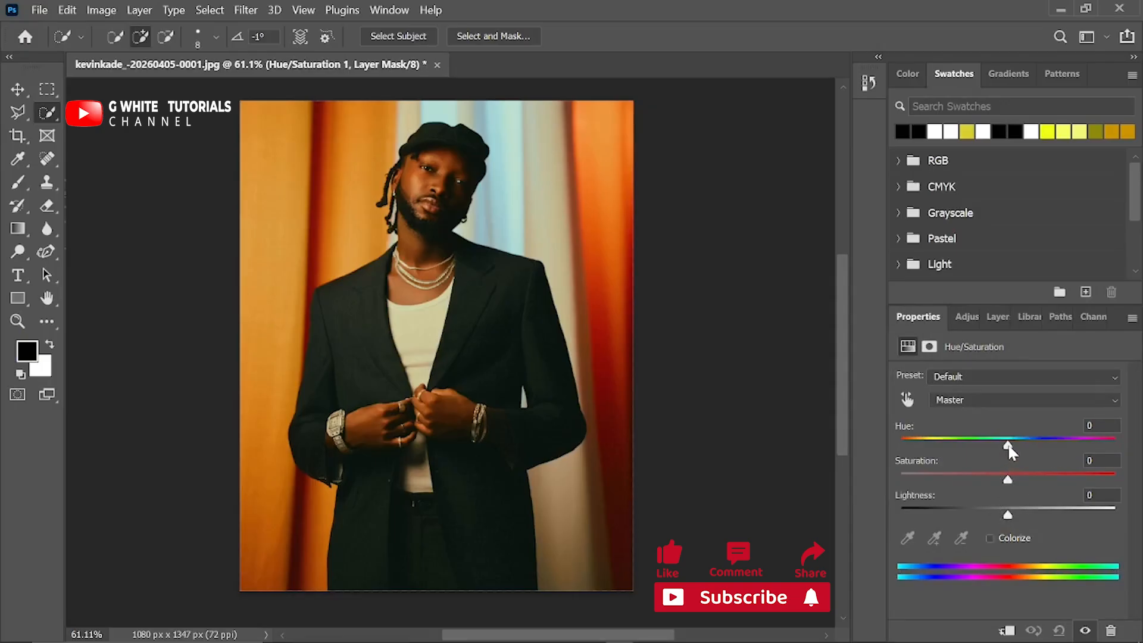
drag(1007, 445, 941, 470)
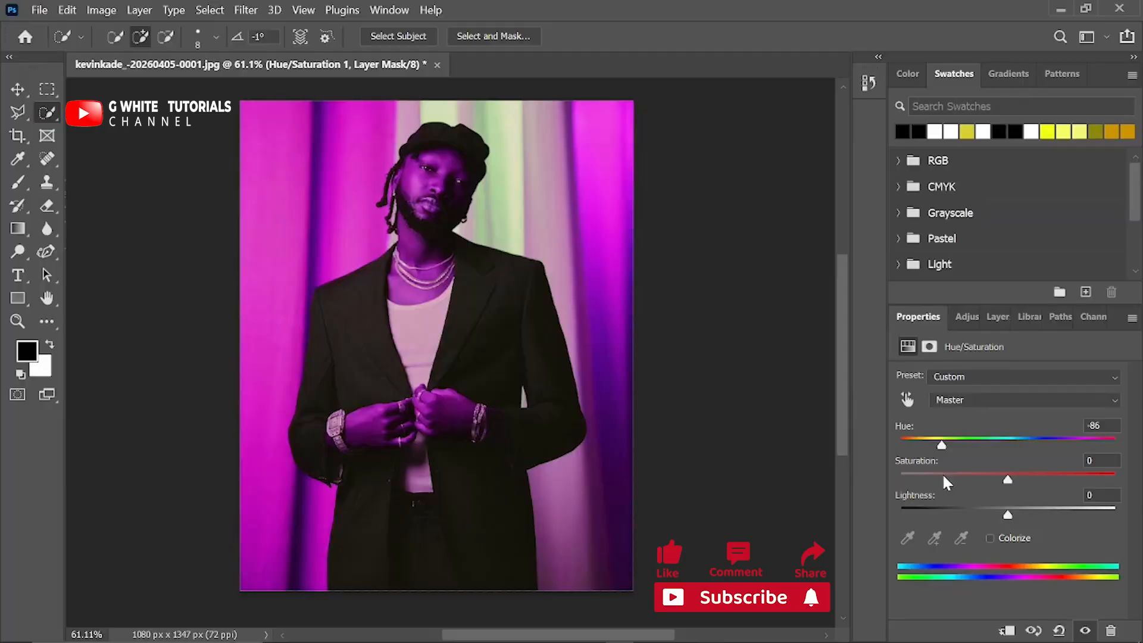
Clip the Hue/Saturation adjustment to the Background copy layer and replace its hue change with hue -10 and saturation +100
key(ctrl+z)
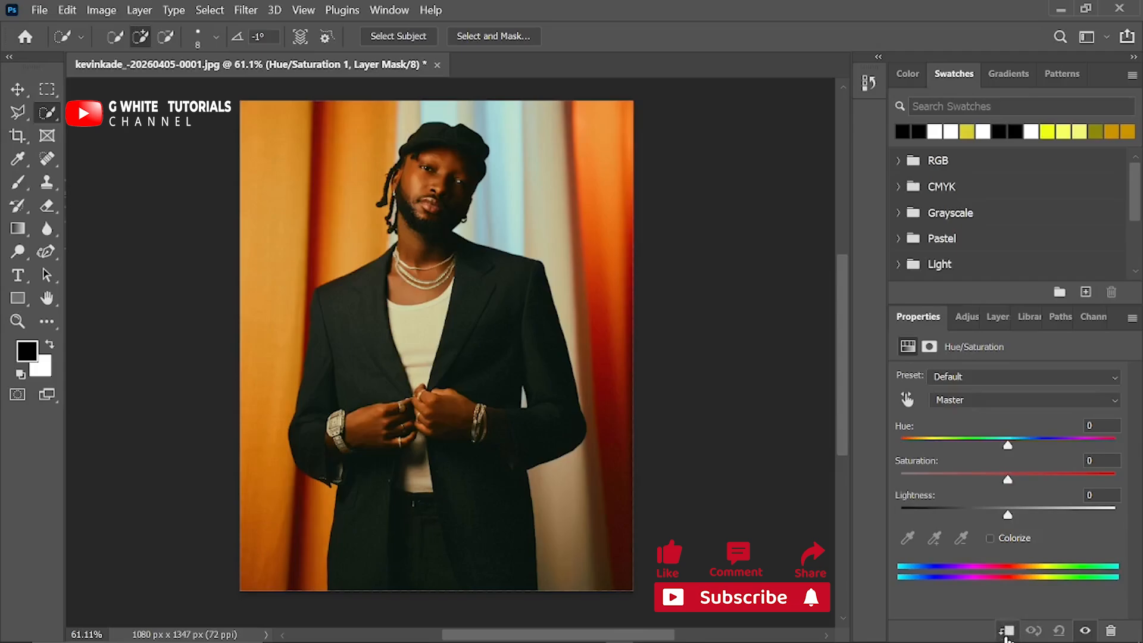
mouse_move(1004, 631)
mouse_move(1007, 446)
mouse_down()
mouse_move(930, 450)
mouse_move(1048, 439)
mouse_move(980, 442)
mouse_move(1040, 438)
mouse_move(997, 452)
mouse_up()
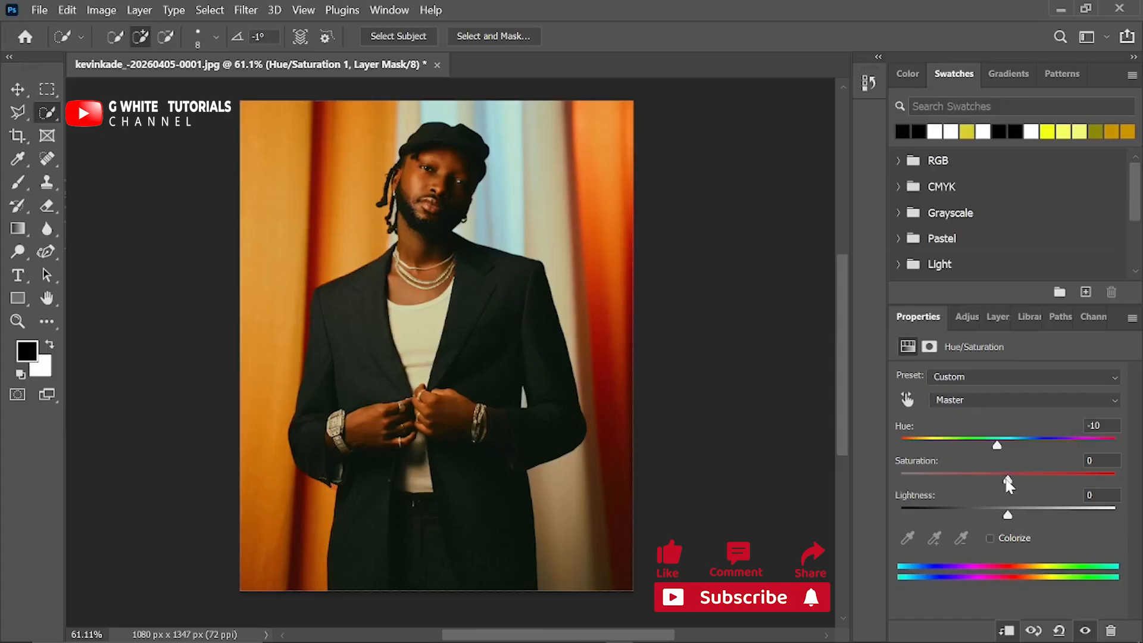
drag(1009, 479, 1126, 480)
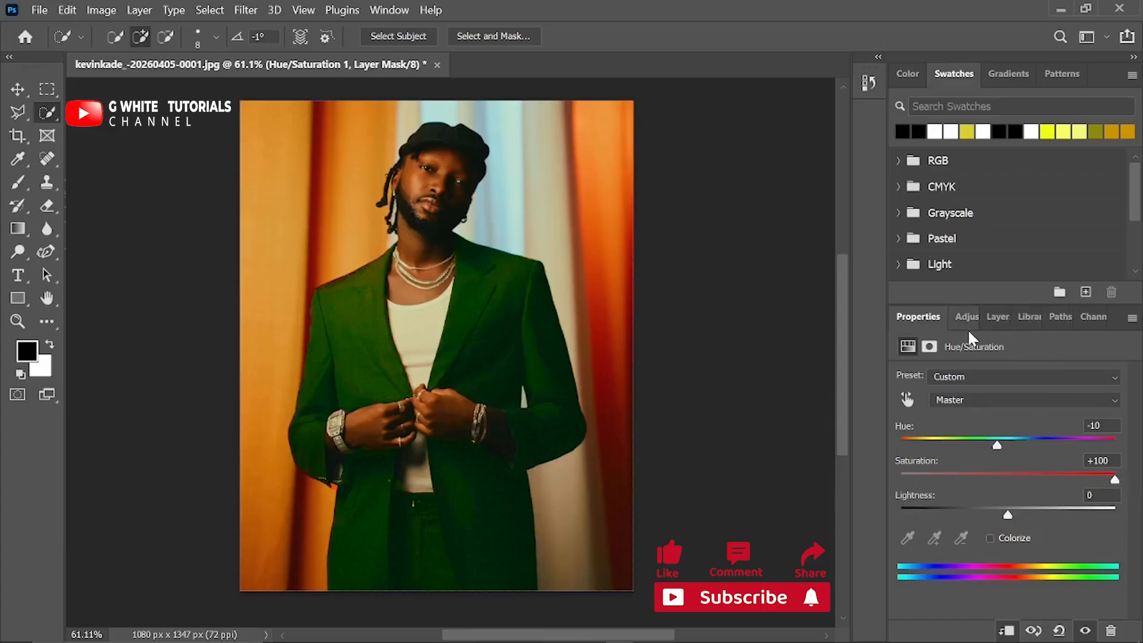
Hide and show the Hue/Saturation 1 layer again to compare the suit before and after the colour change
click(989, 320)
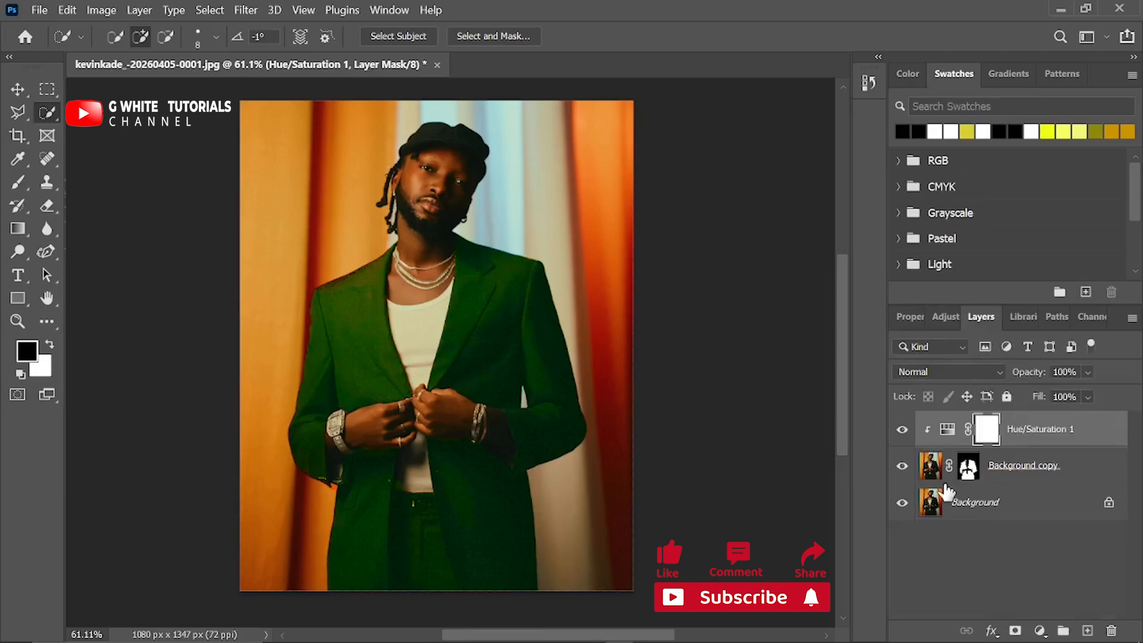
click(902, 432)
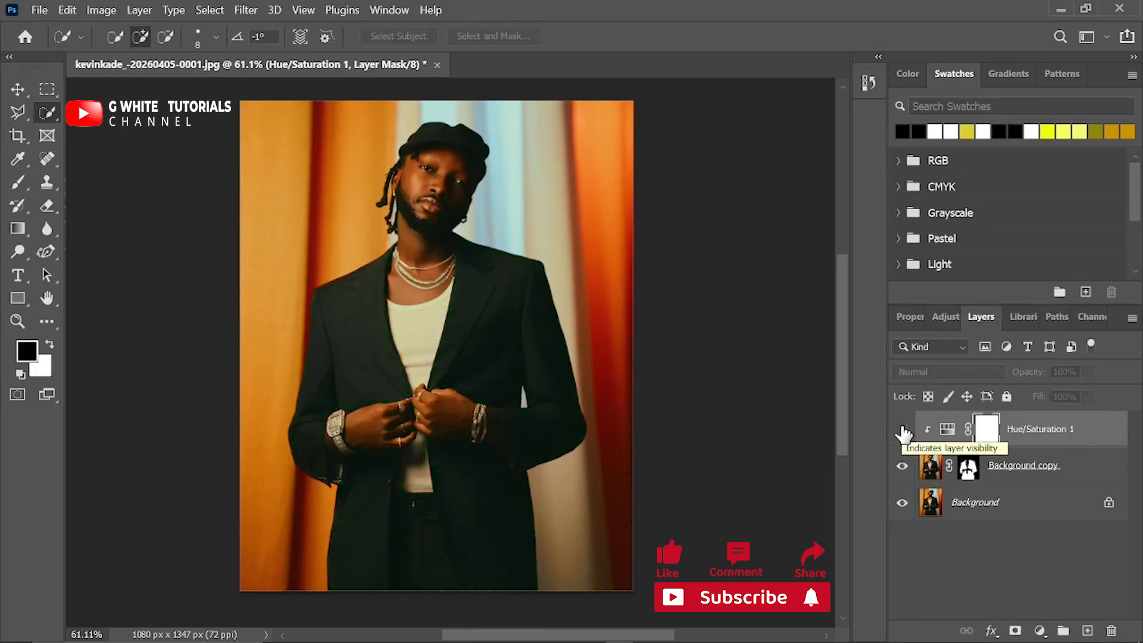
click(902, 432)
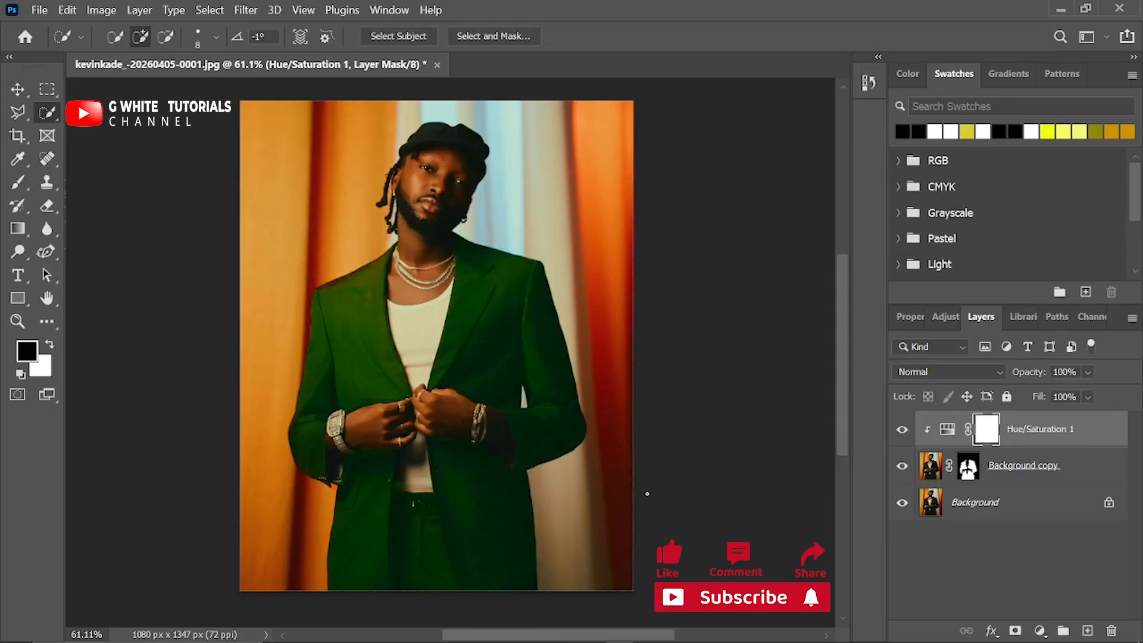